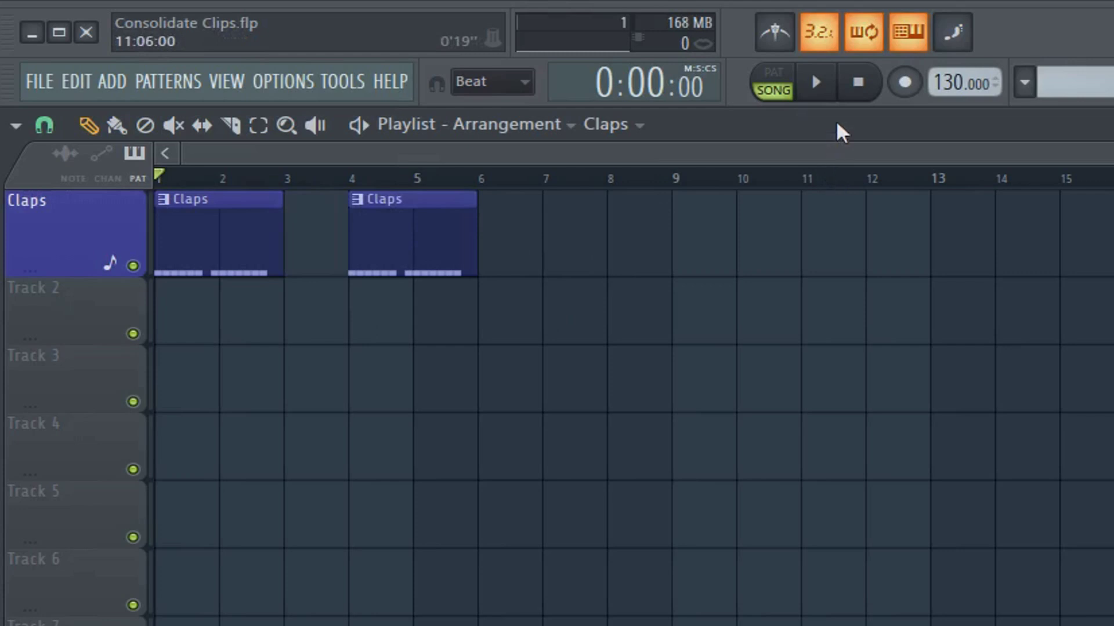
Preview the song, then render both Claps clips into audio clip Claps (consolidated) #2
key(space)
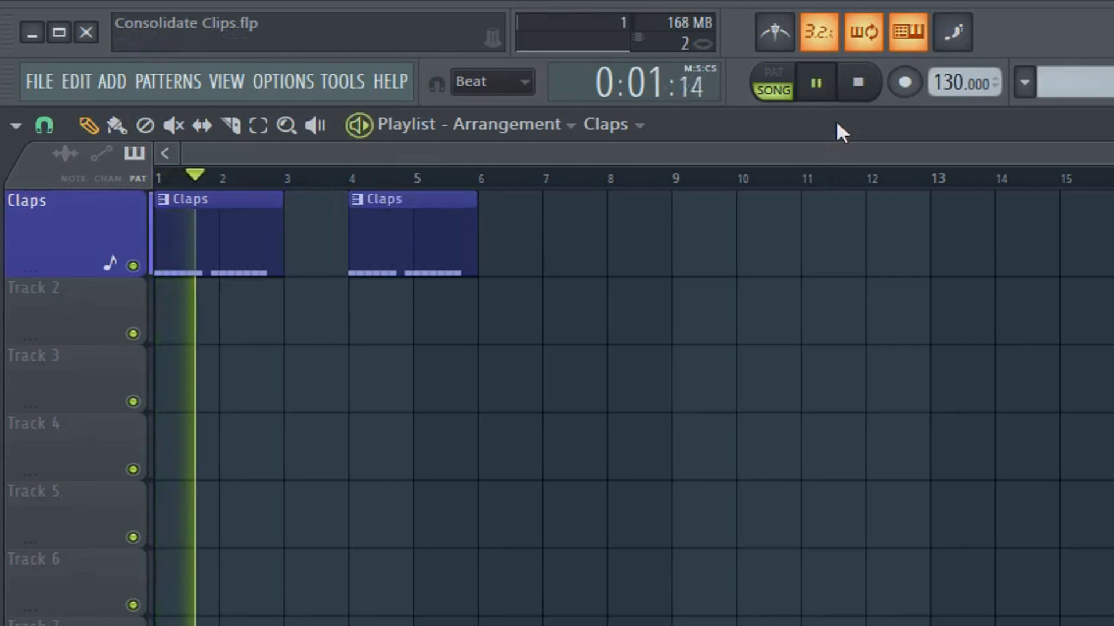
key(space)
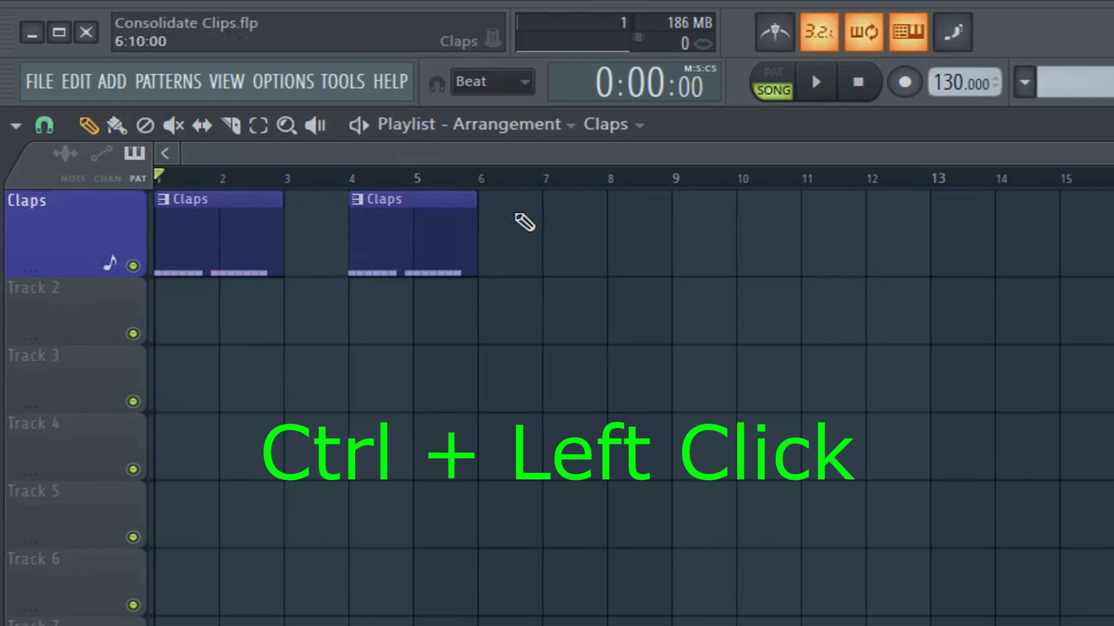
drag(525, 223, 117, 266)
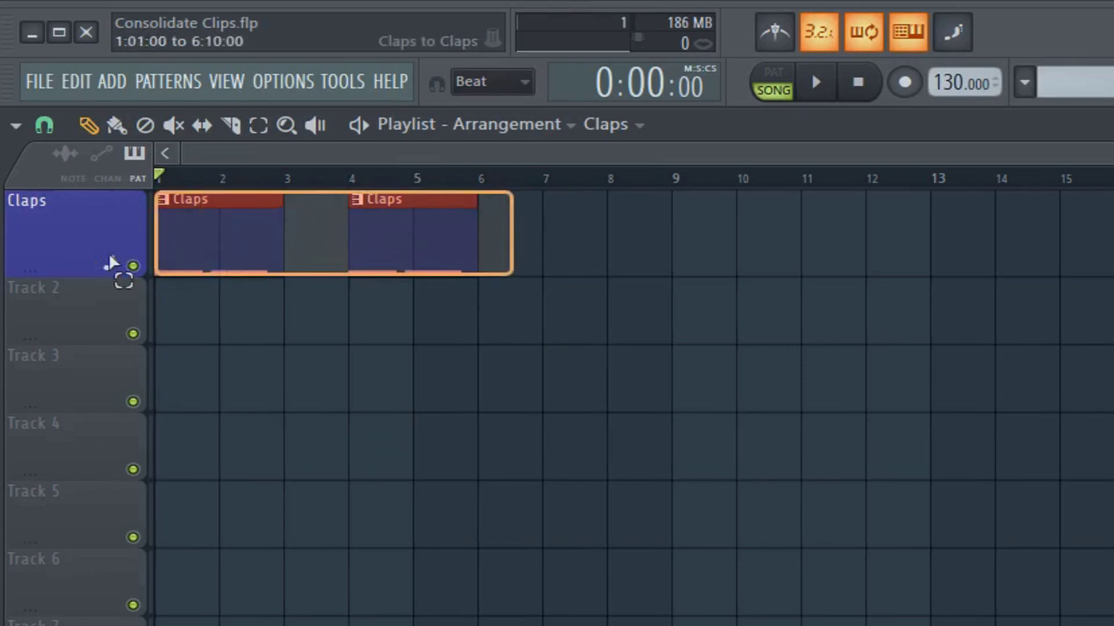
key(ctrl+alt+c)
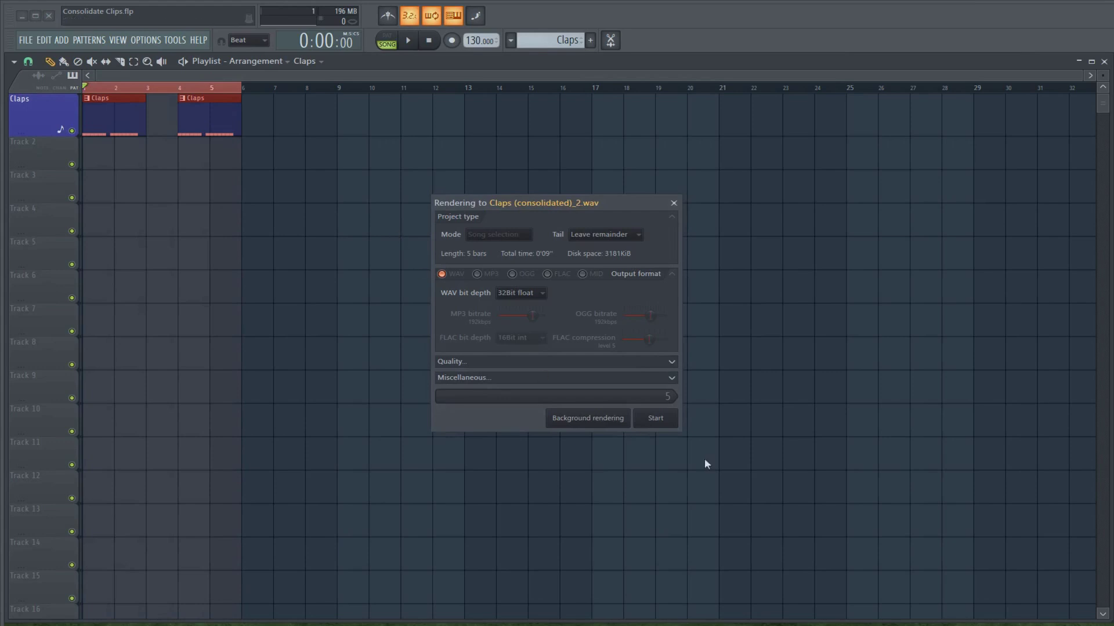
click(661, 419)
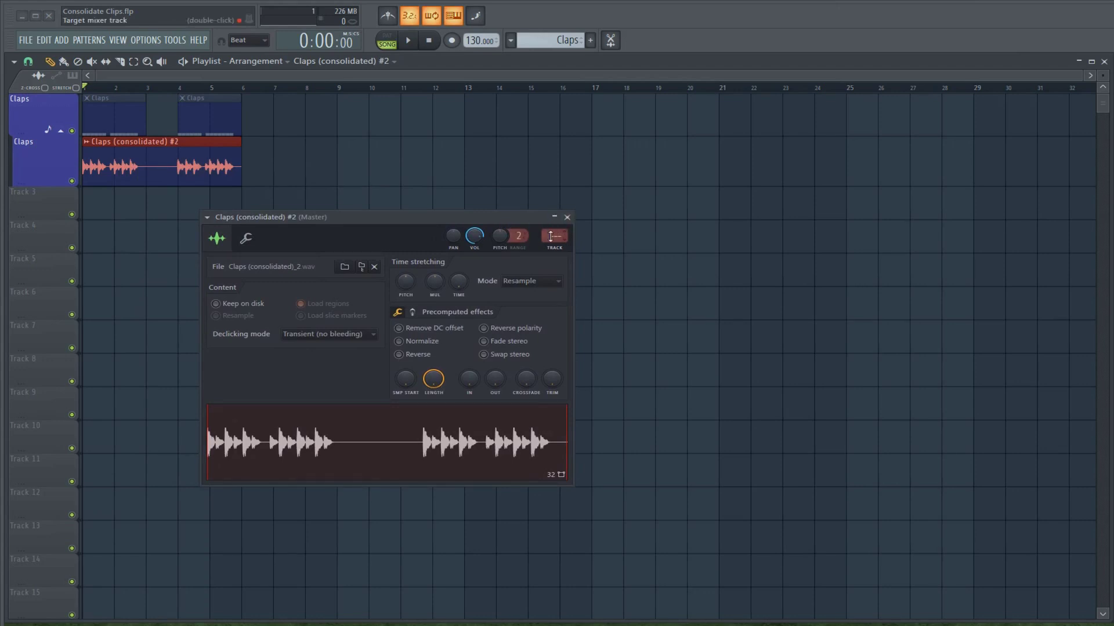
click(566, 217)
Consolidate the Claps track from song start as Claps (consolidated)_3.wav
drag(267, 116, 68, 126)
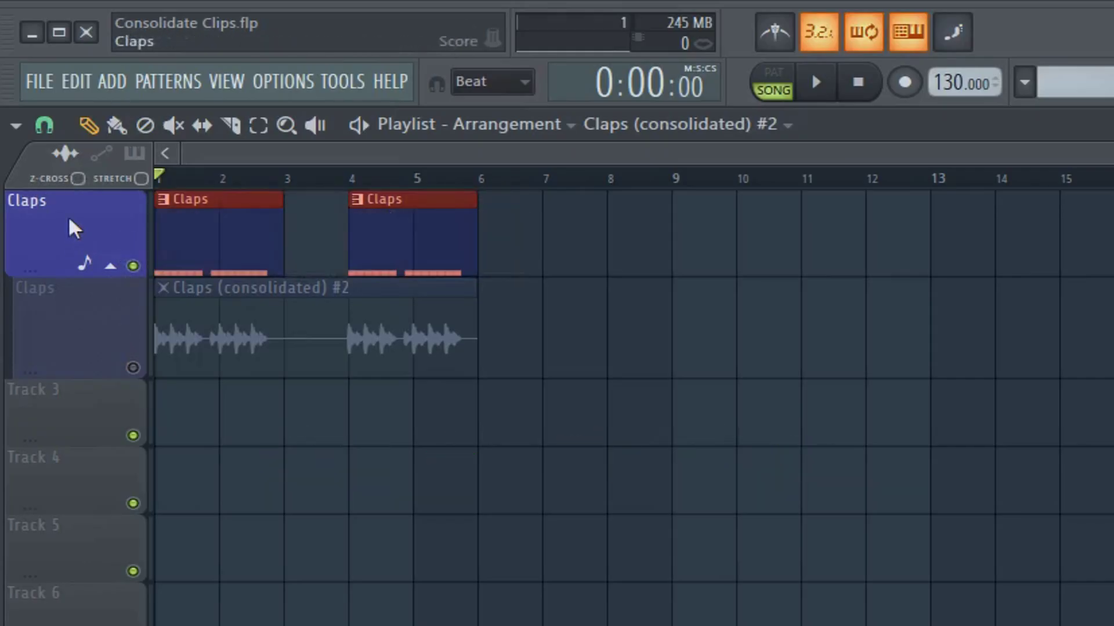
right_click(72, 228)
mouse_move(166, 536)
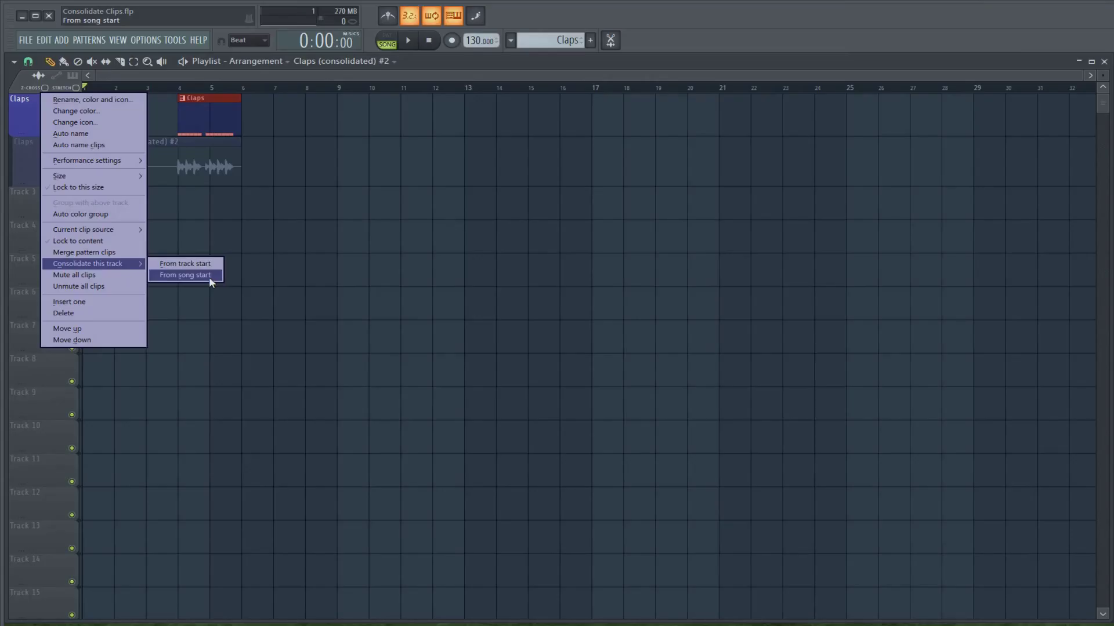
click(209, 281)
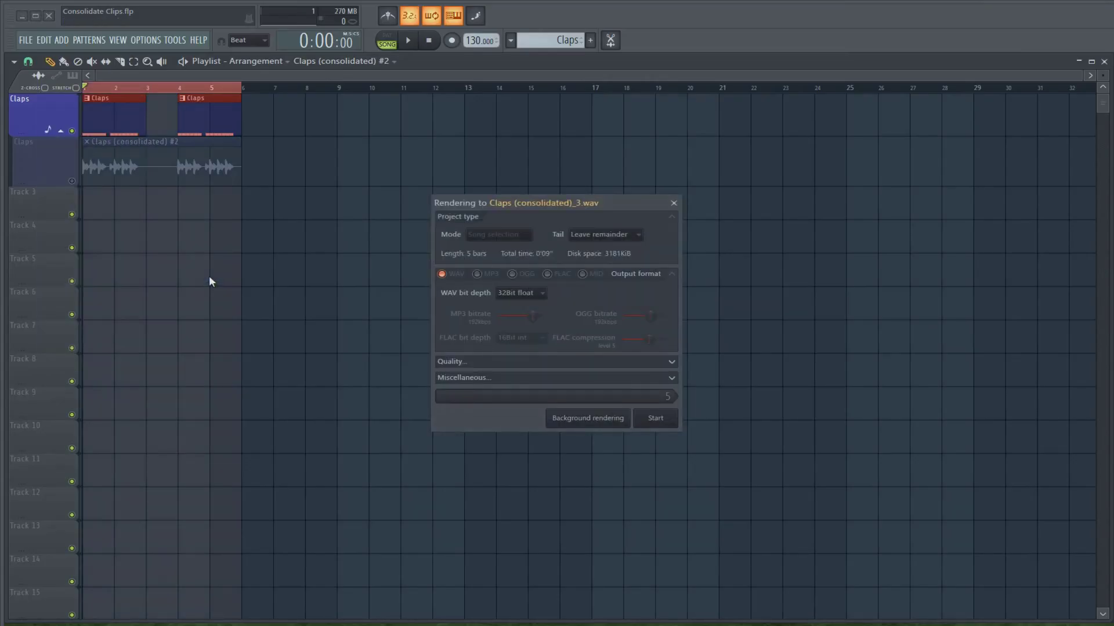
Render Claps (consolidated) #3 onto a new track and play the song back
click(656, 417)
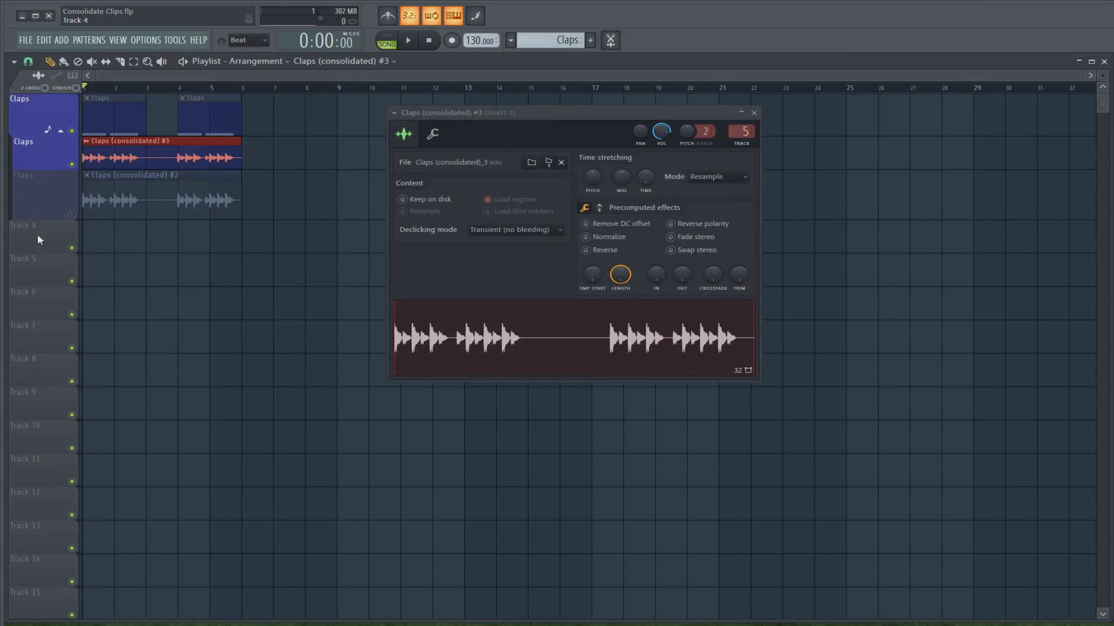
key(space)
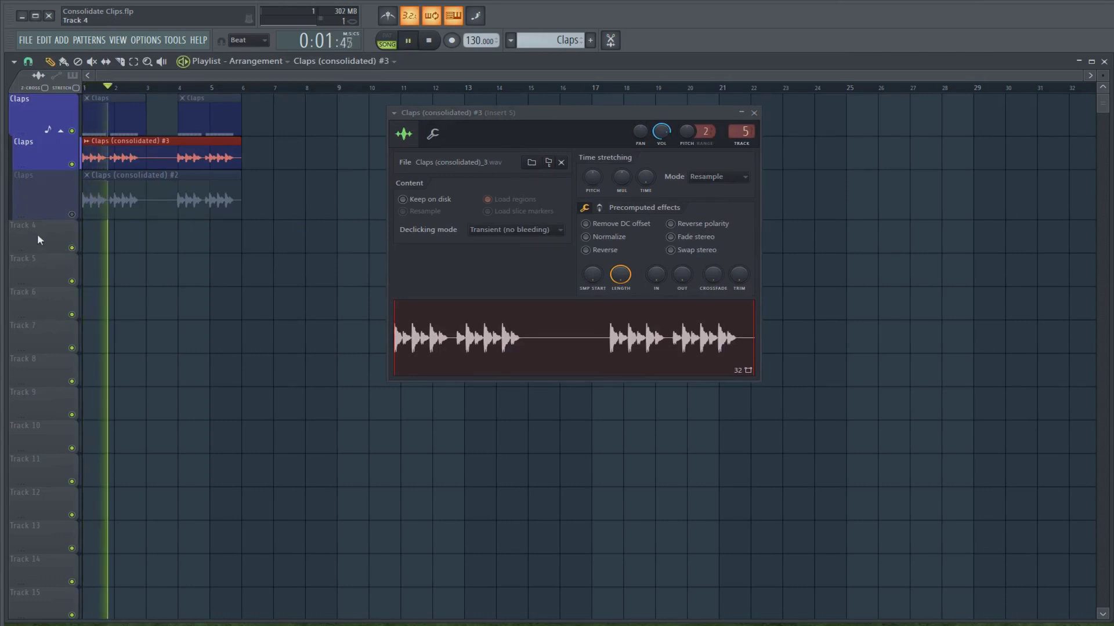
key(space)
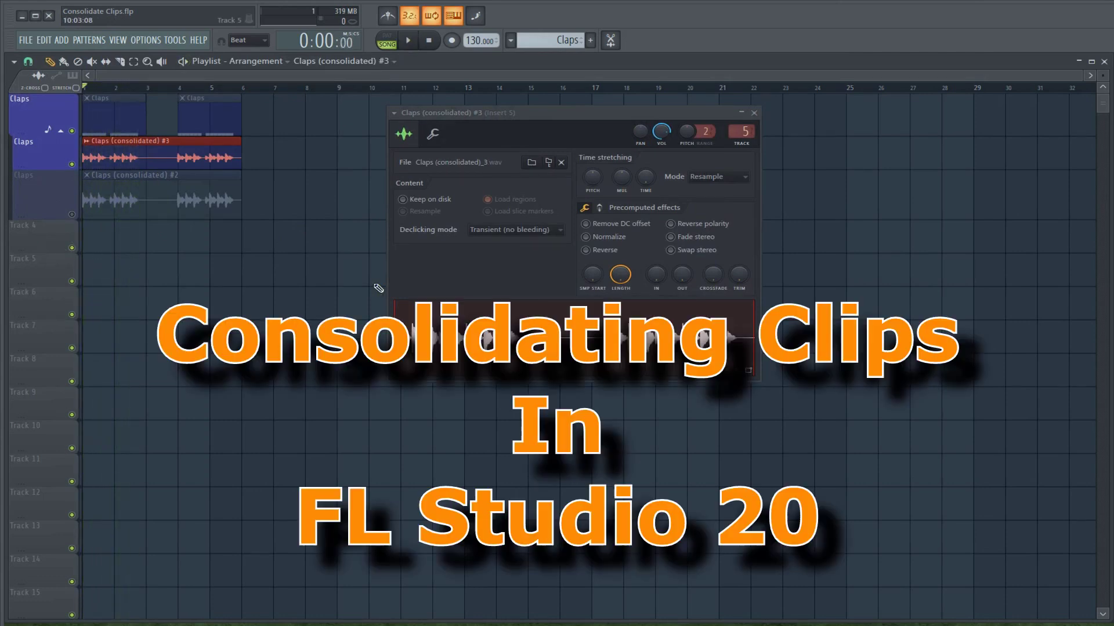